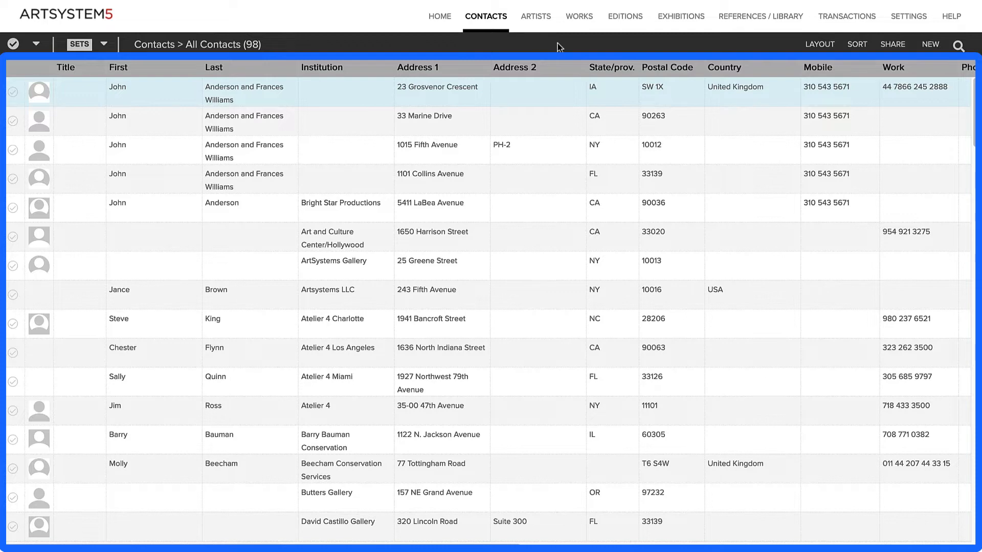
# Step: Start a new custom layout for the contacts list, based on the Complete layout
pyautogui.click(828, 46)
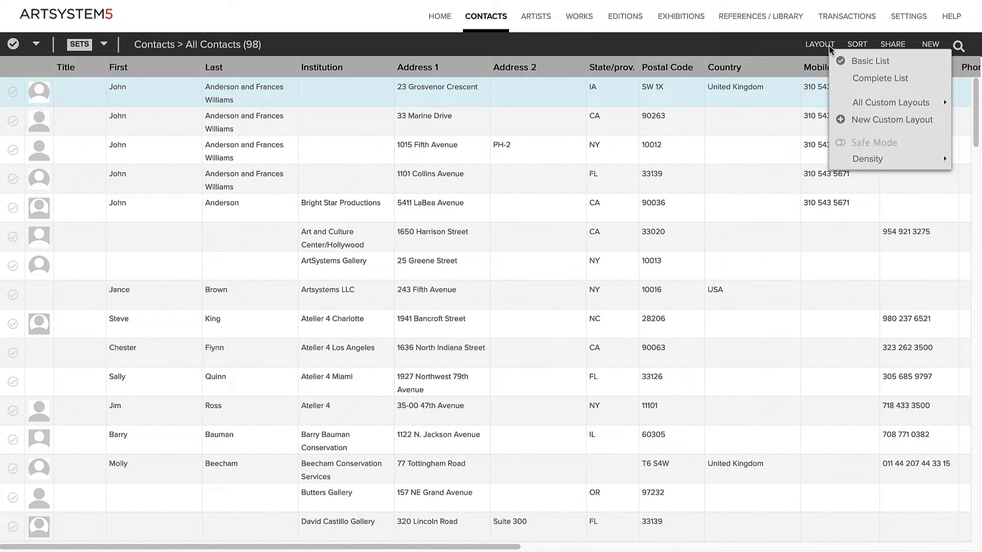
pyautogui.moveTo(890, 103)
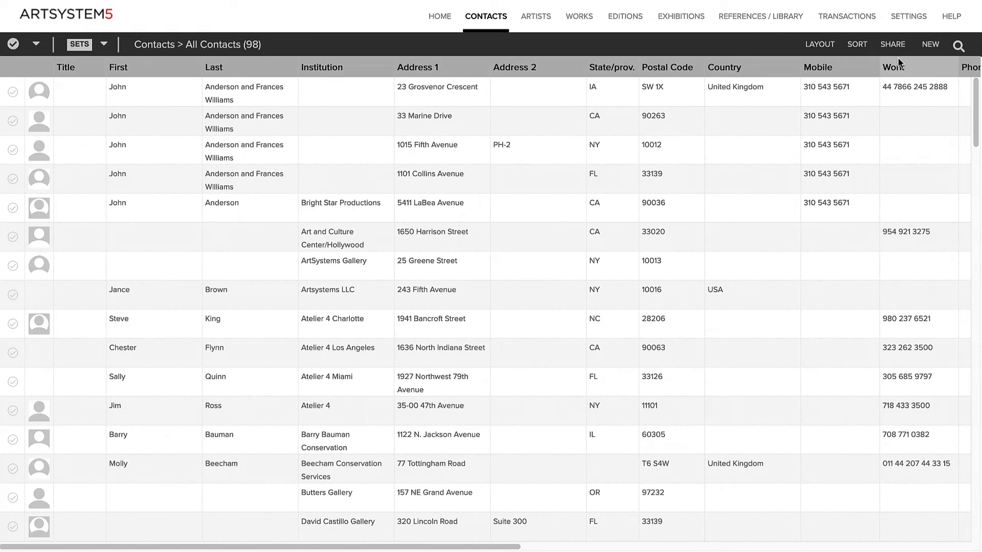
pyautogui.click(828, 45)
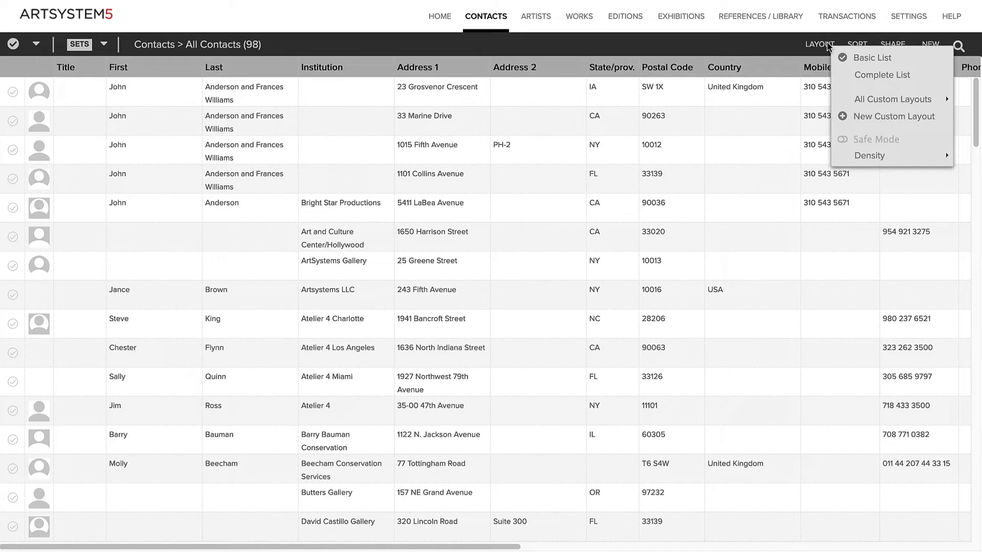
pyautogui.click(910, 117)
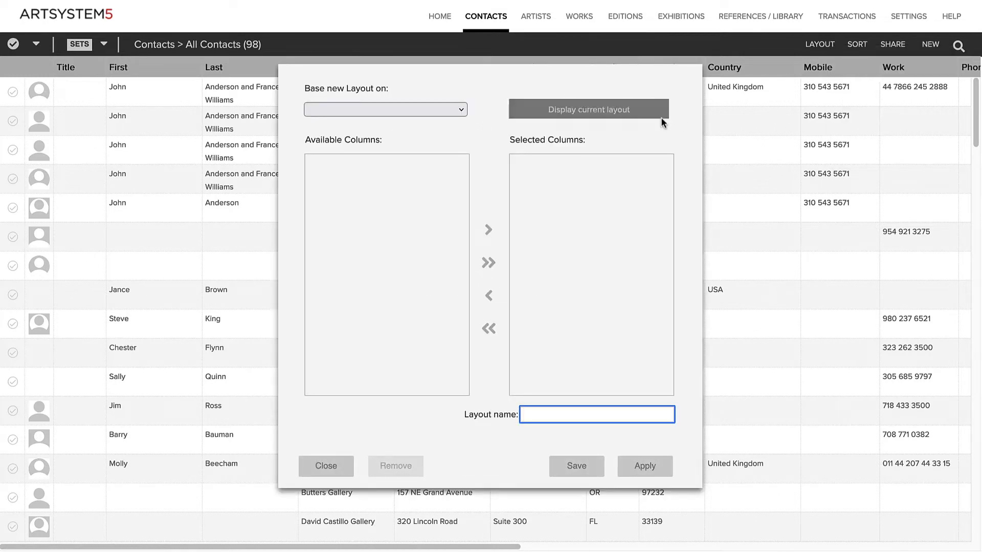
pyautogui.click(460, 114)
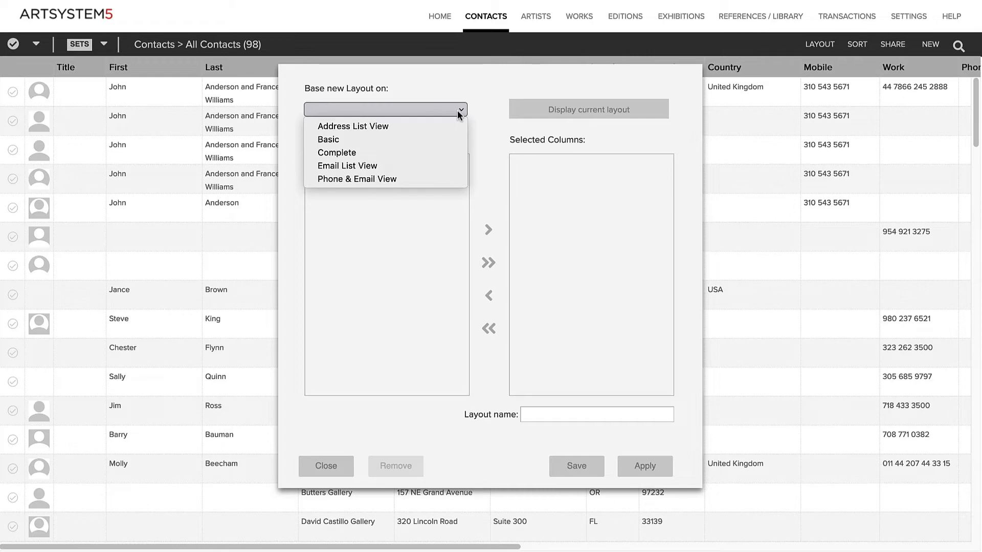
pyautogui.click(456, 152)
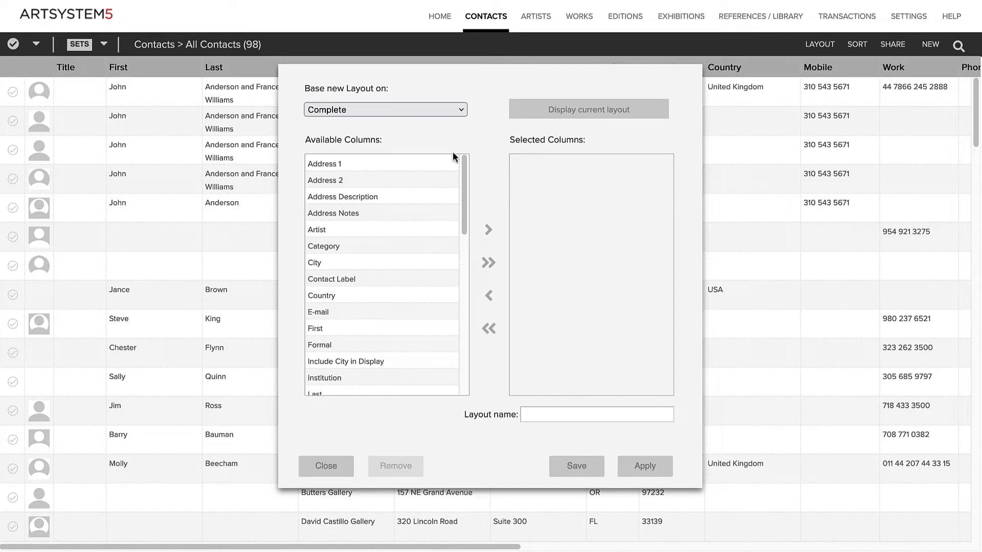
# Step: Add Address 1, Address 2, City, E-mail and First to the selected columns, and clear the whole selection
pyautogui.click(435, 163)
pyautogui.click(488, 229)
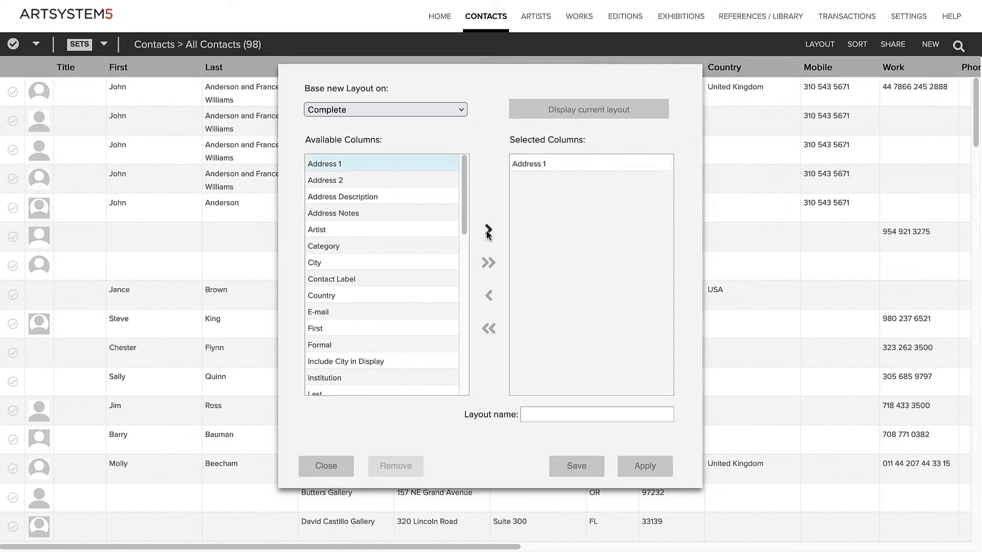
pyautogui.click(427, 182)
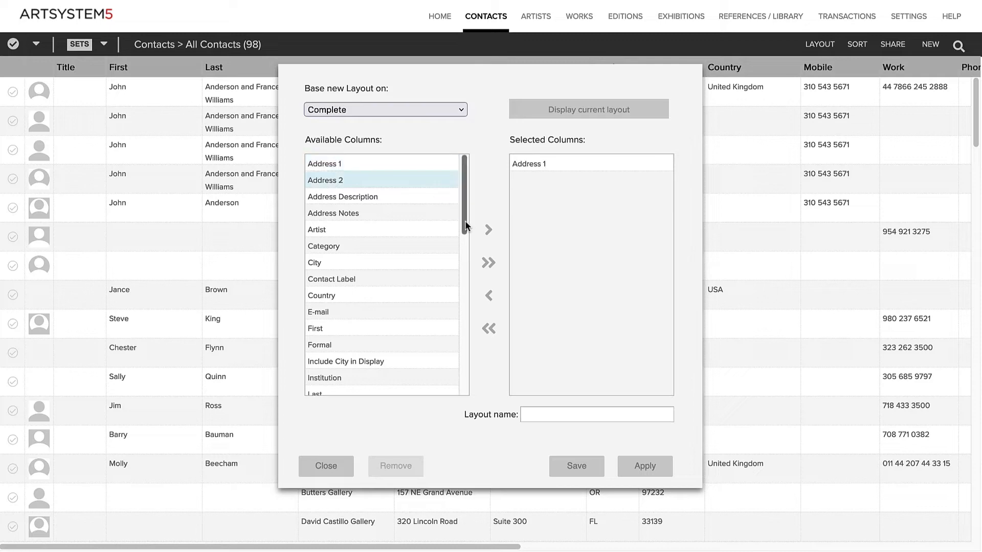
pyautogui.click(489, 231)
pyautogui.click(415, 261)
pyautogui.click(488, 231)
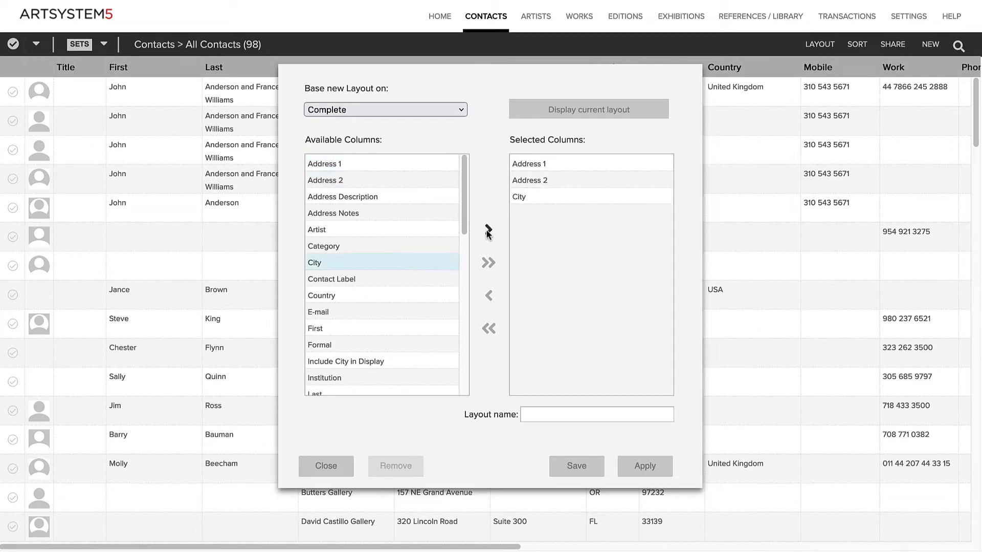
pyautogui.click(396, 309)
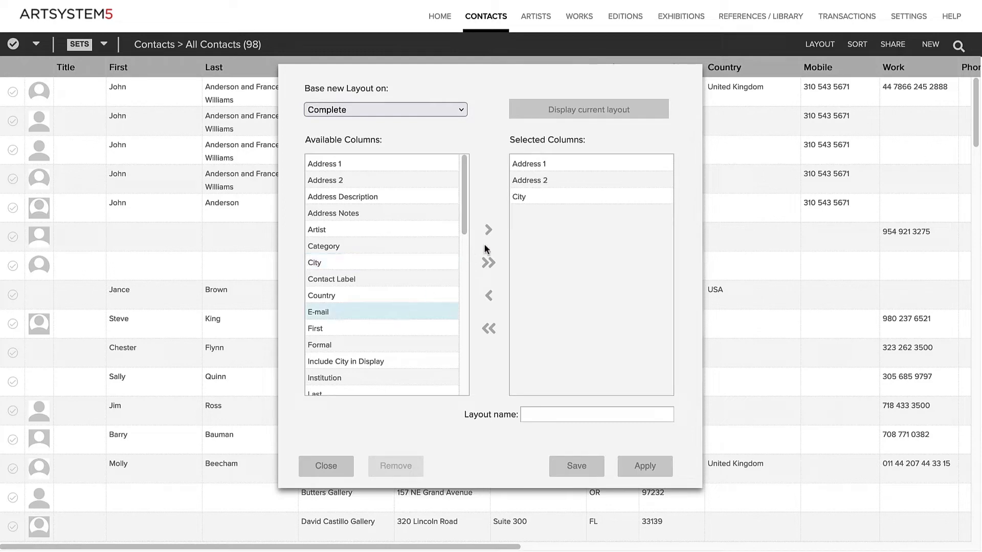
pyautogui.click(490, 231)
pyautogui.click(435, 327)
pyautogui.click(489, 231)
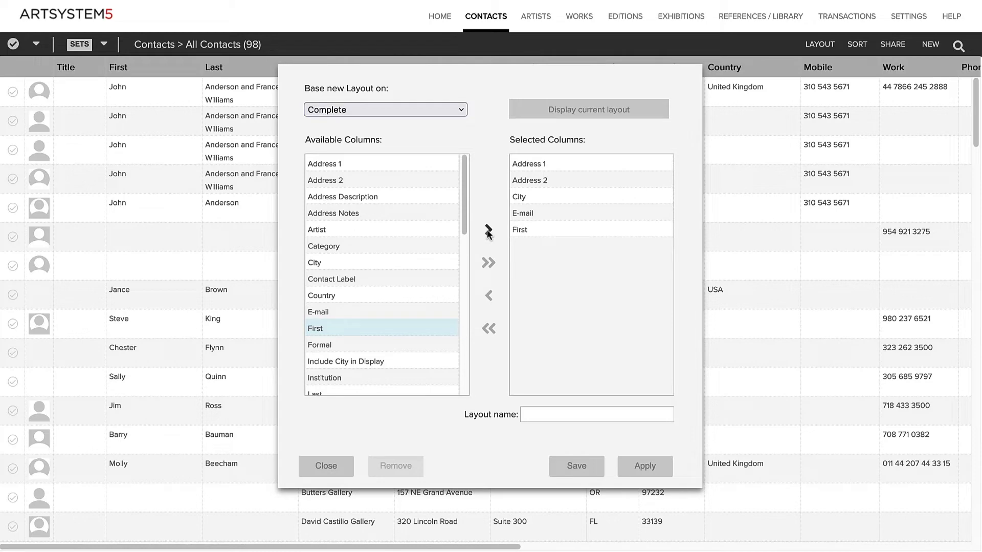
pyautogui.click(490, 329)
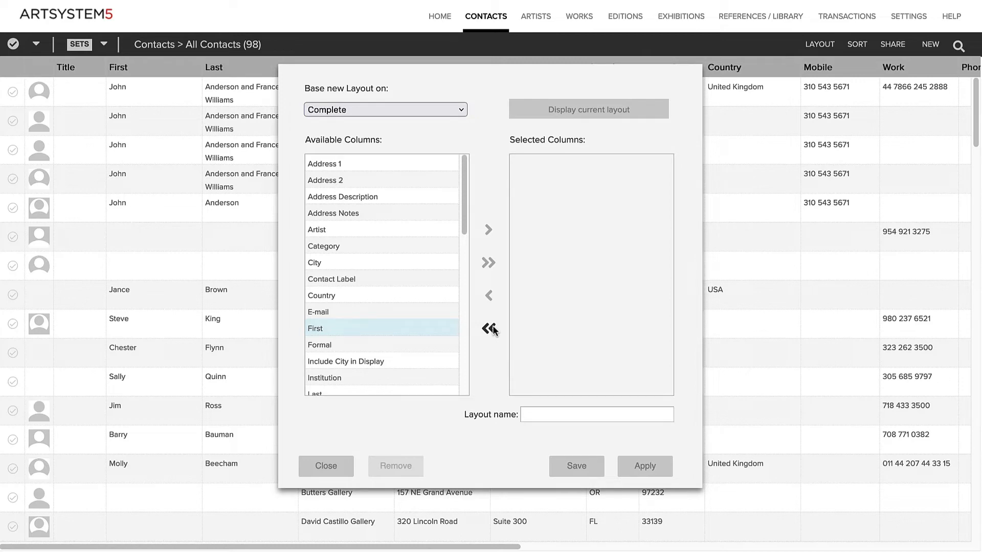
# Step: Load the current layout's columns into the selection and remove Phone 5, Phone 4 and Phone 3
pyautogui.click(642, 108)
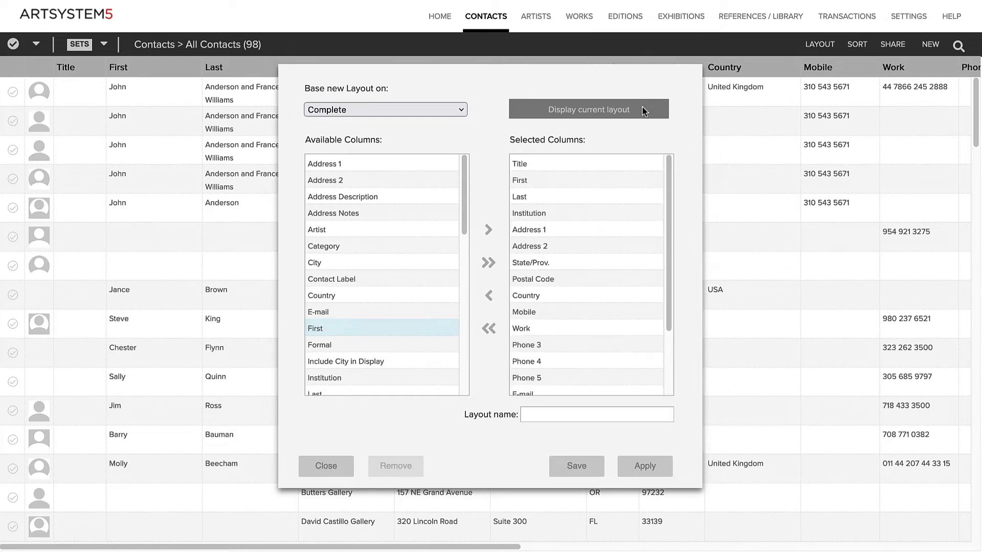
pyautogui.click(549, 376)
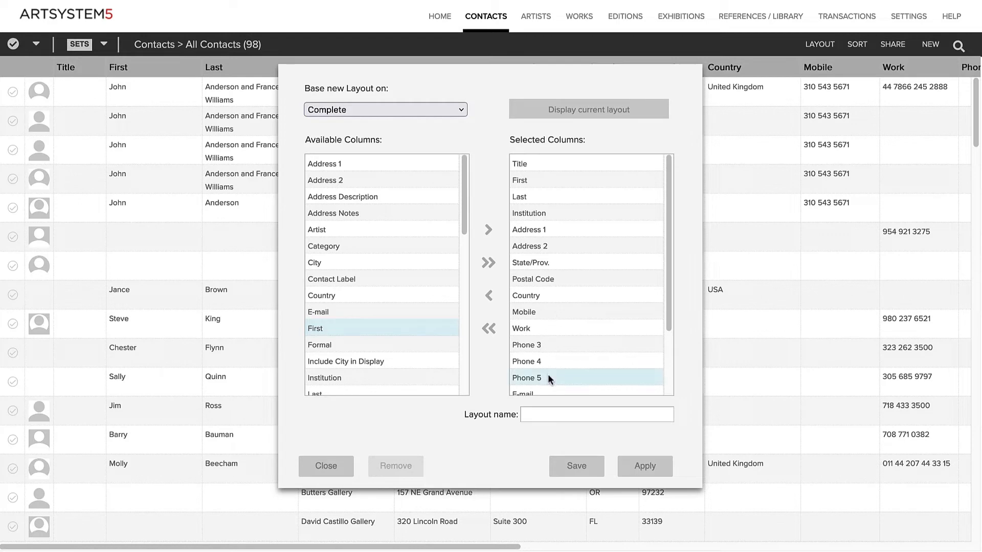
pyautogui.click(490, 297)
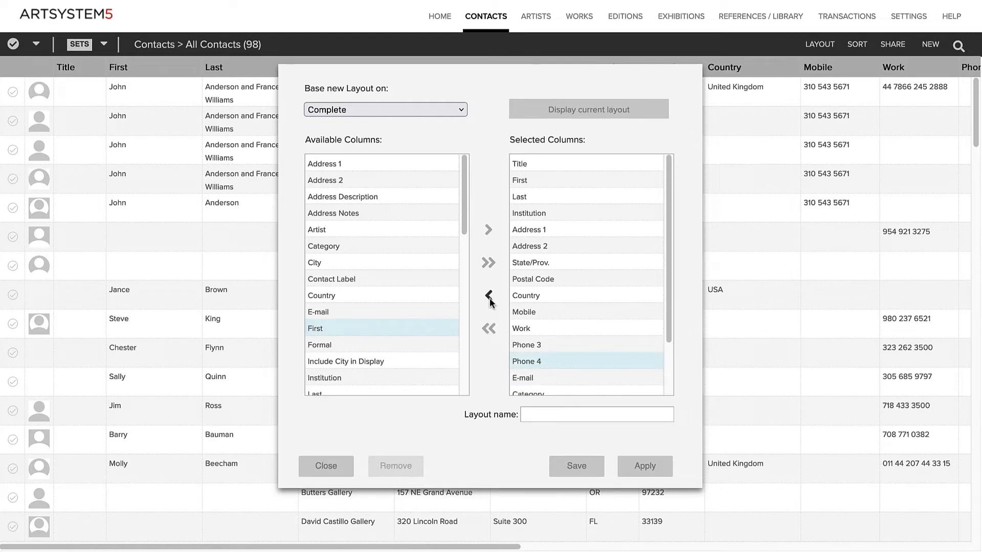
pyautogui.click(489, 297)
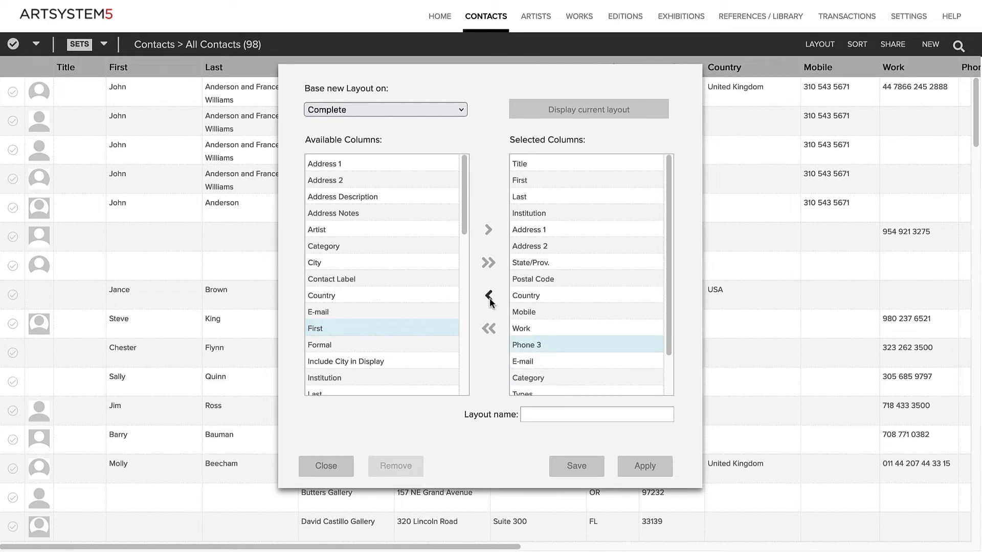
pyautogui.click(490, 297)
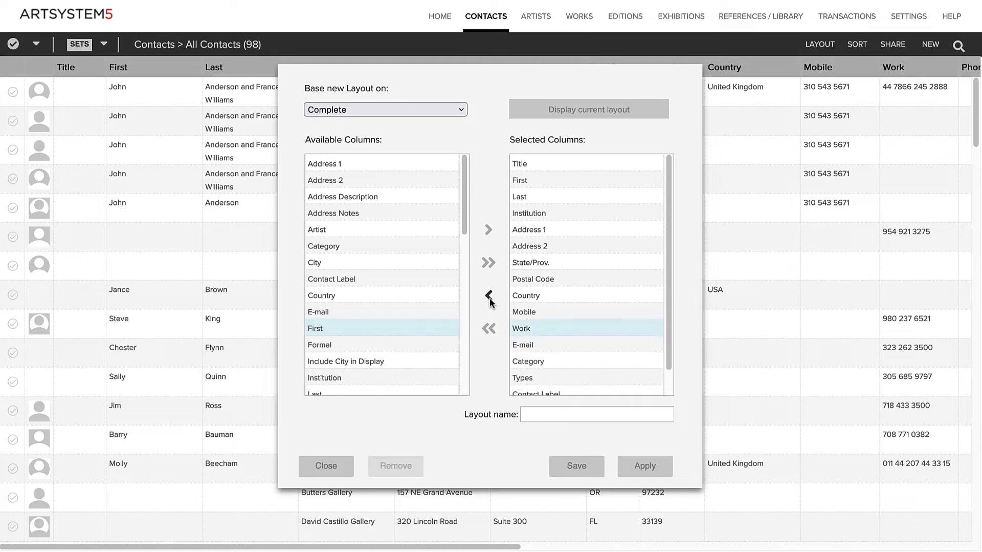
# Step: Reorder the selected columns so Mobile, Work and E-mail directly follow Last, and apply the layout
pyautogui.click(602, 312)
pyautogui.moveTo(602, 315); pyautogui.dragTo(602, 214)
pyautogui.click(587, 330)
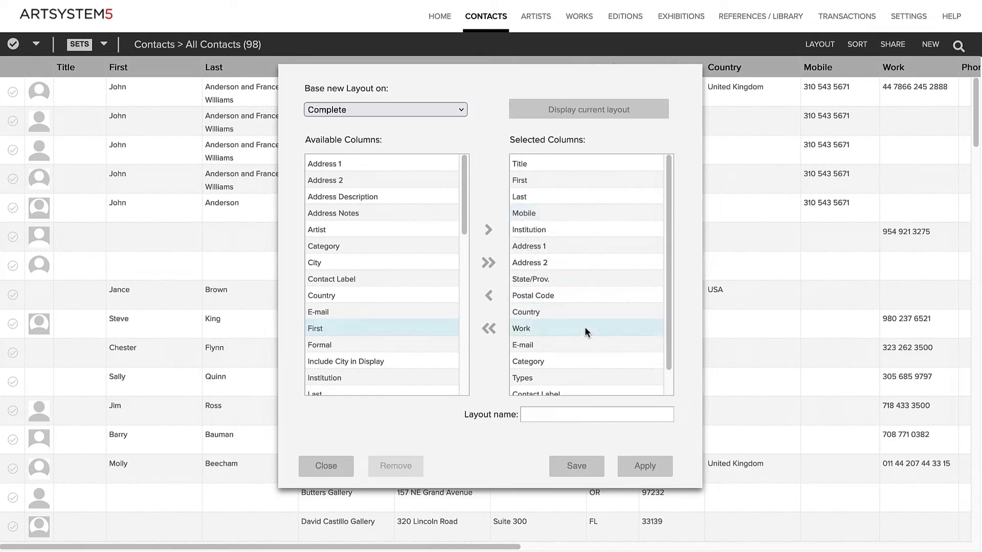
pyautogui.moveTo(586, 330); pyautogui.dragTo(587, 230)
pyautogui.click(574, 346)
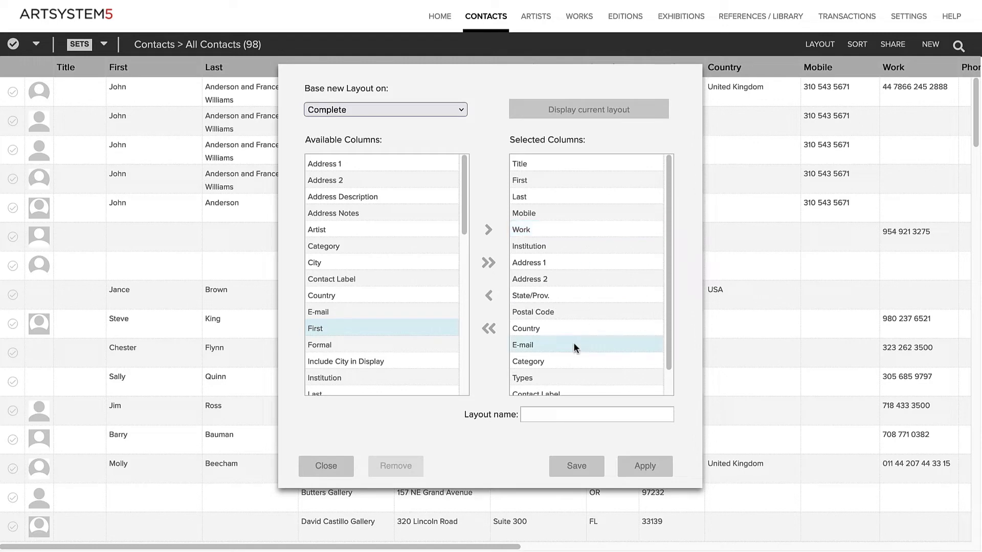
pyautogui.moveTo(573, 342); pyautogui.dragTo(579, 237)
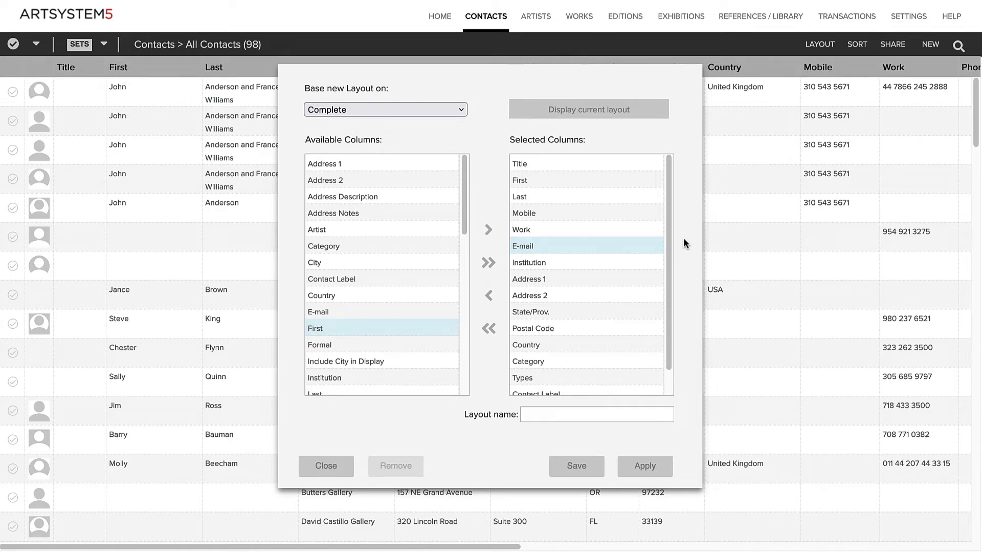
pyautogui.click(648, 468)
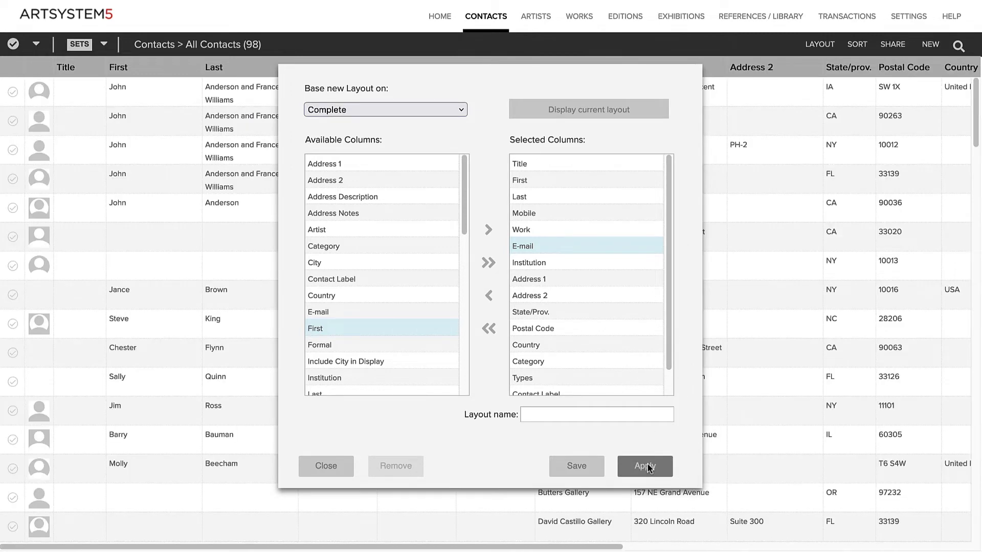
# Step: Review the applied columns across the contacts list, remove Country from the selected columns and reapply the layout
pyautogui.hscroll(2, 740, 461)
pyautogui.hscroll(5, 740, 460)
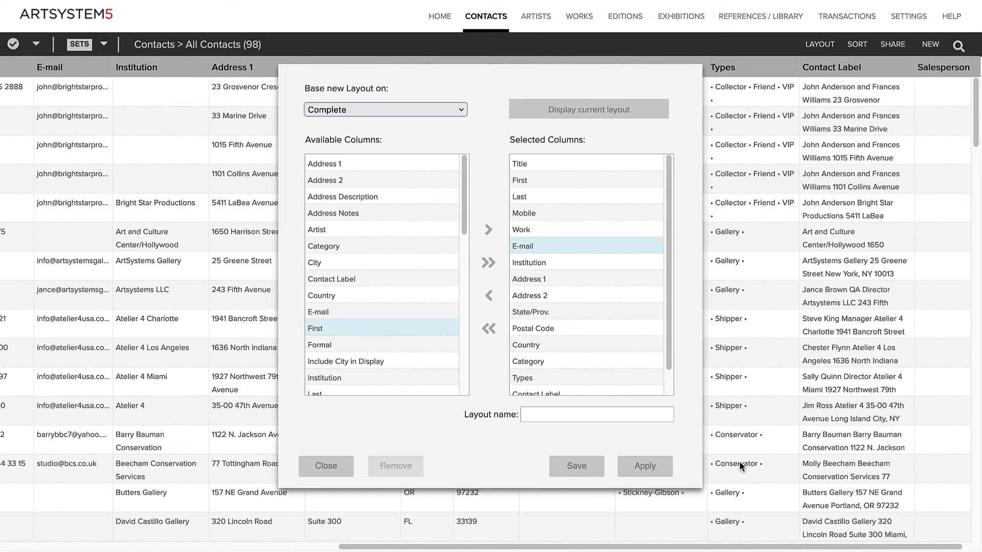
pyautogui.hscroll(-7, 740, 460)
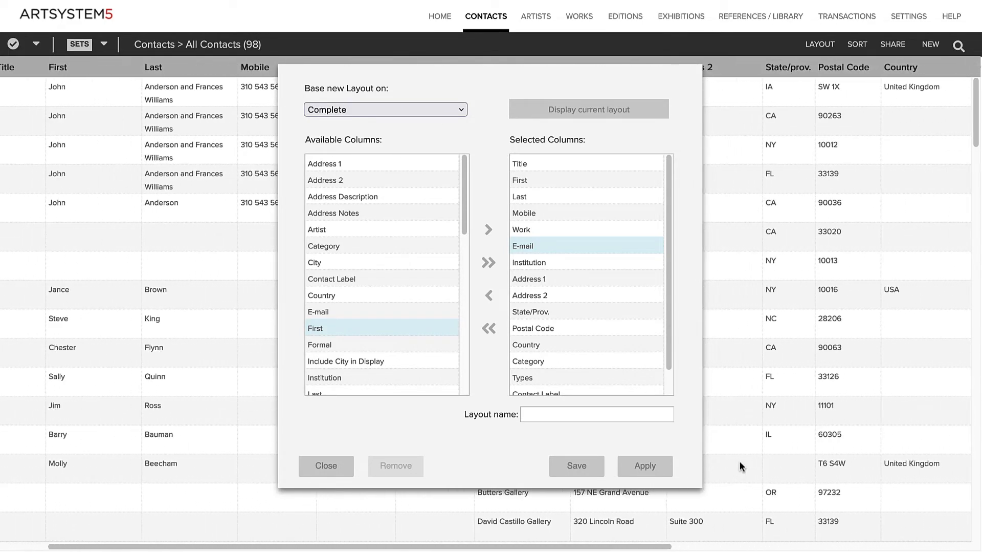
pyautogui.hscroll(-2, 740, 461)
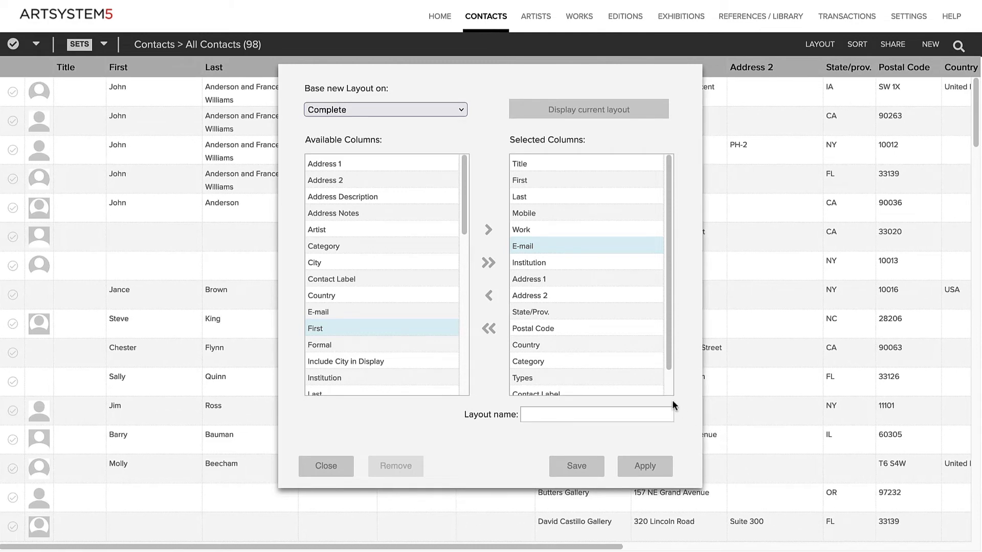
pyautogui.click(593, 345)
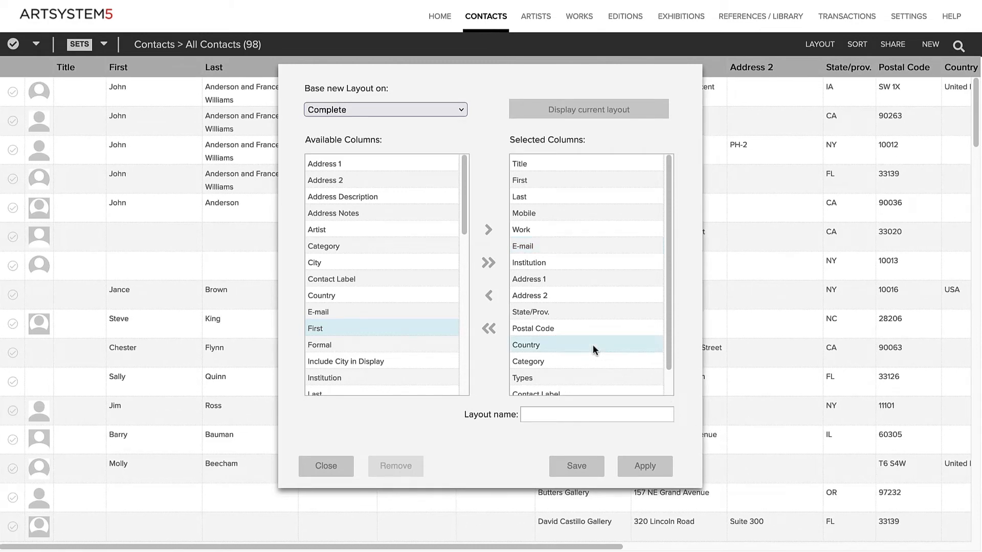
pyautogui.click(489, 296)
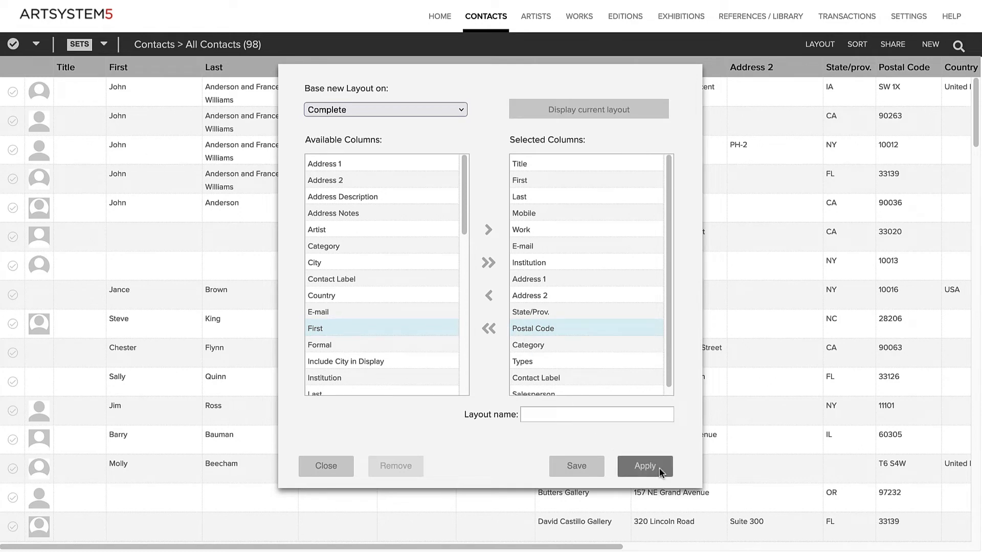
pyautogui.click(645, 465)
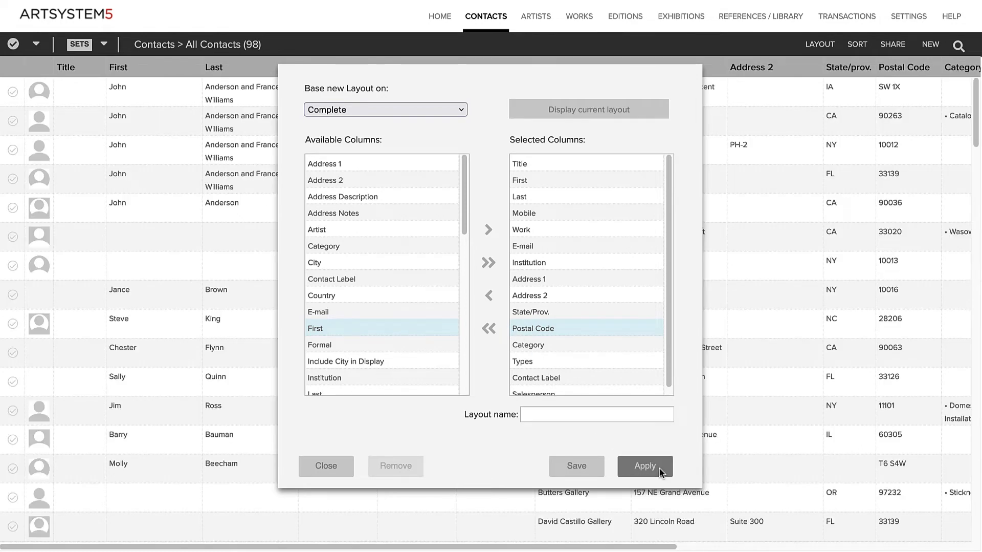
# Step: Base a new layout on Email List View, selecting all its columns except Postal Code
pyautogui.click(339, 467)
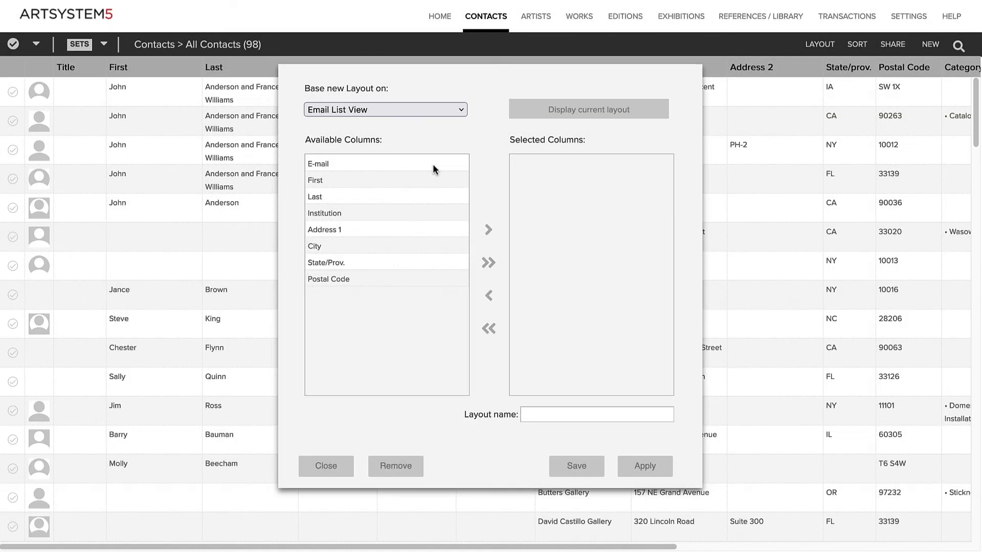
pyautogui.click(488, 263)
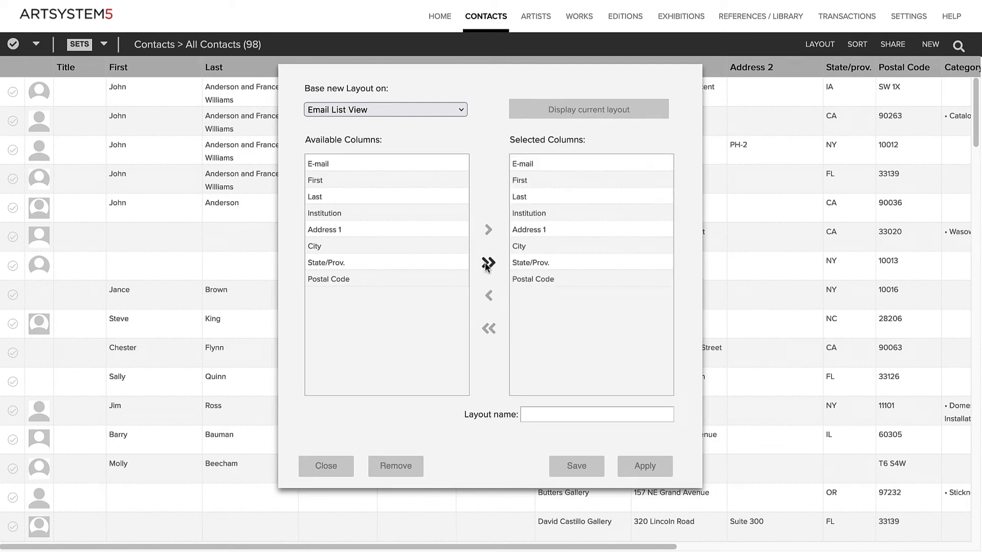
pyautogui.click(631, 280)
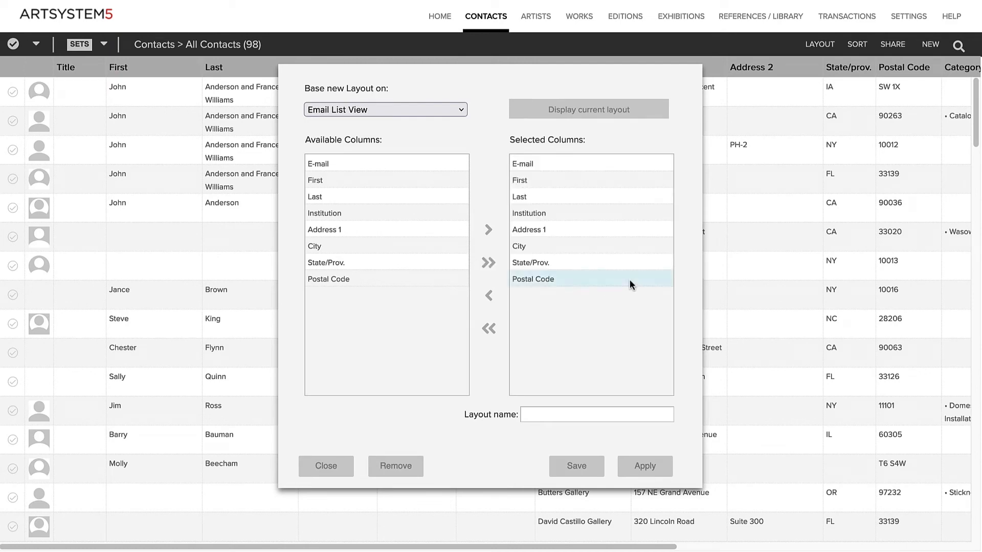
pyautogui.click(489, 297)
# Step: Save the layout under the name Custom Layout and apply it to the contacts list
pyautogui.click(553, 412)
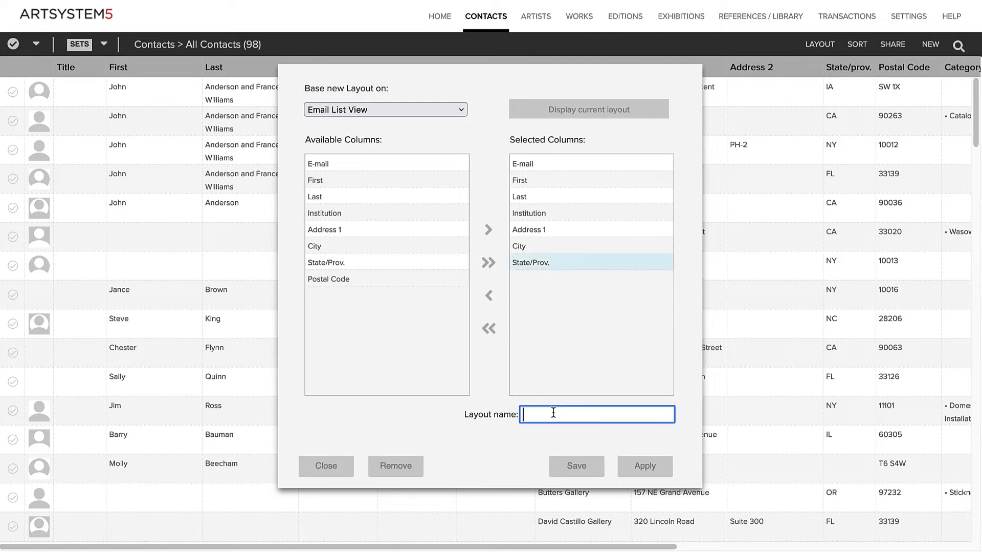
pyautogui.write('Email List View')
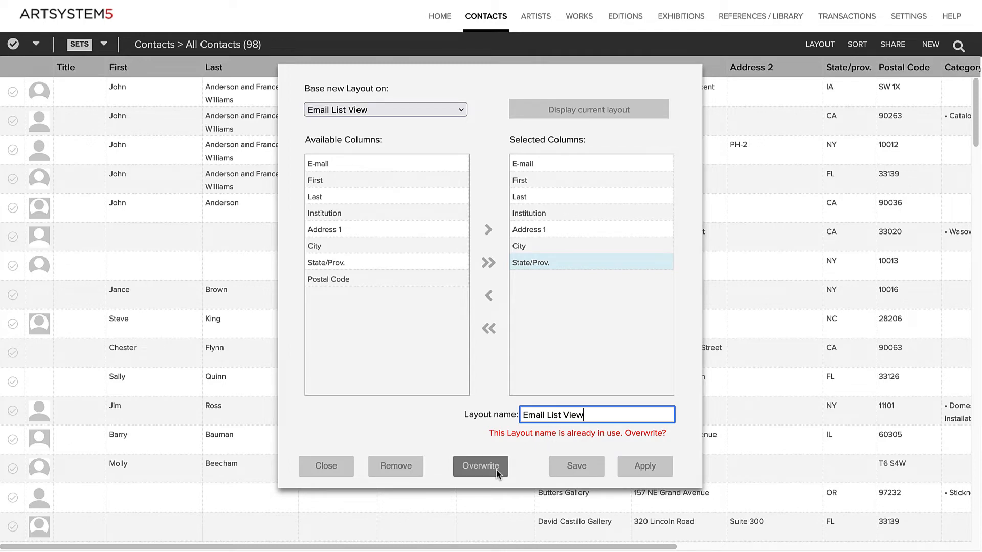
pyautogui.moveTo(591, 414); pyautogui.dragTo(507, 410)
pyautogui.write('C')
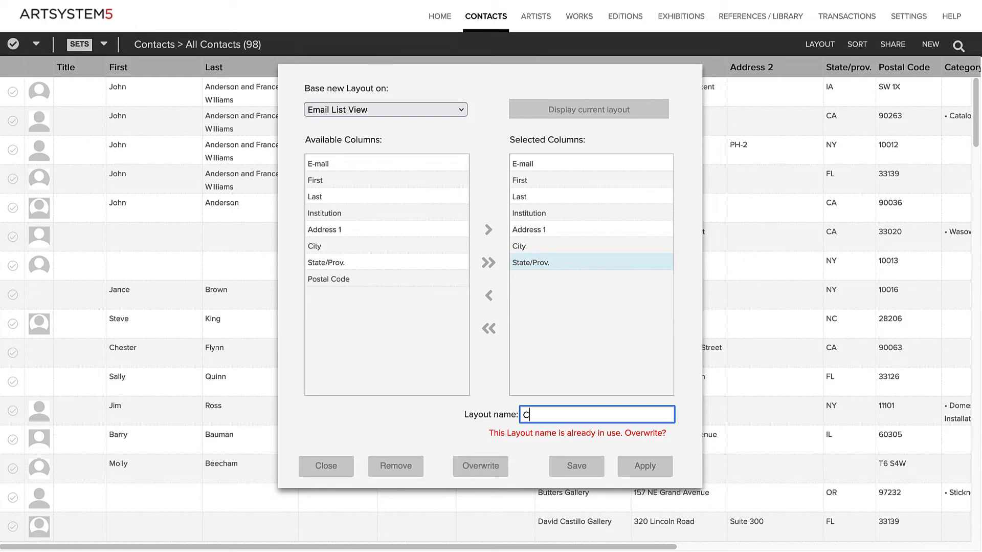
pyautogui.write('ustom Layout')
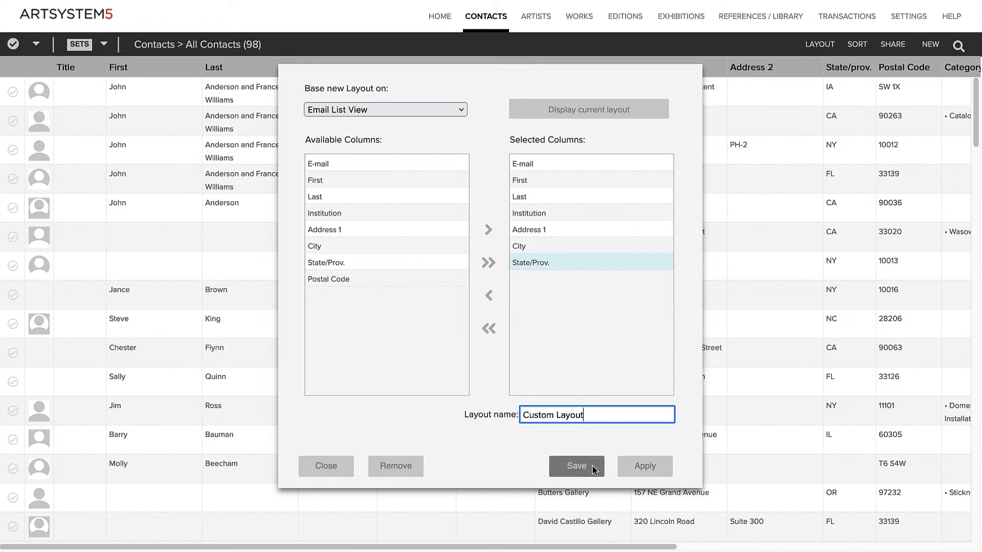
pyautogui.click(665, 465)
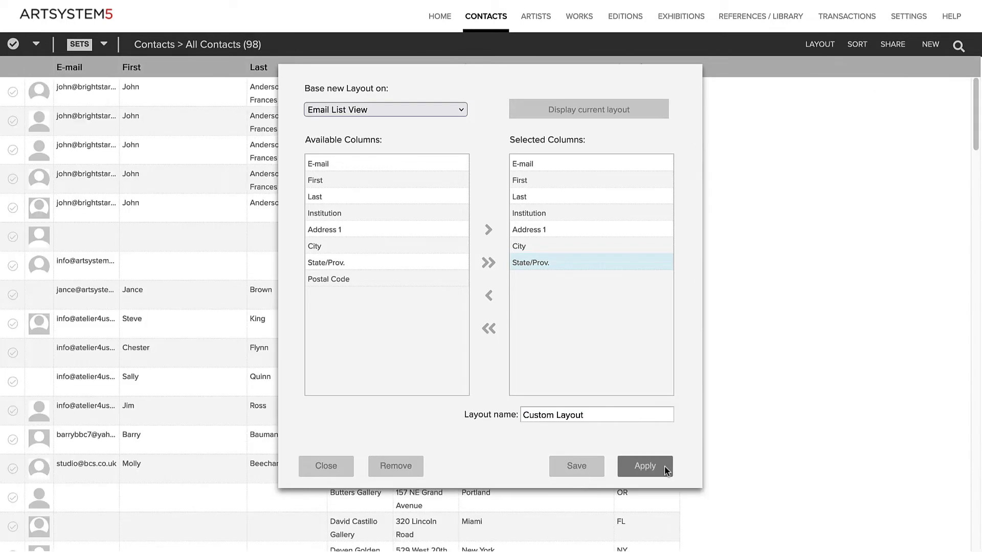
# Step: Save the new Custom Layout and look for it among all custom layouts of the contacts list
pyautogui.click(597, 465)
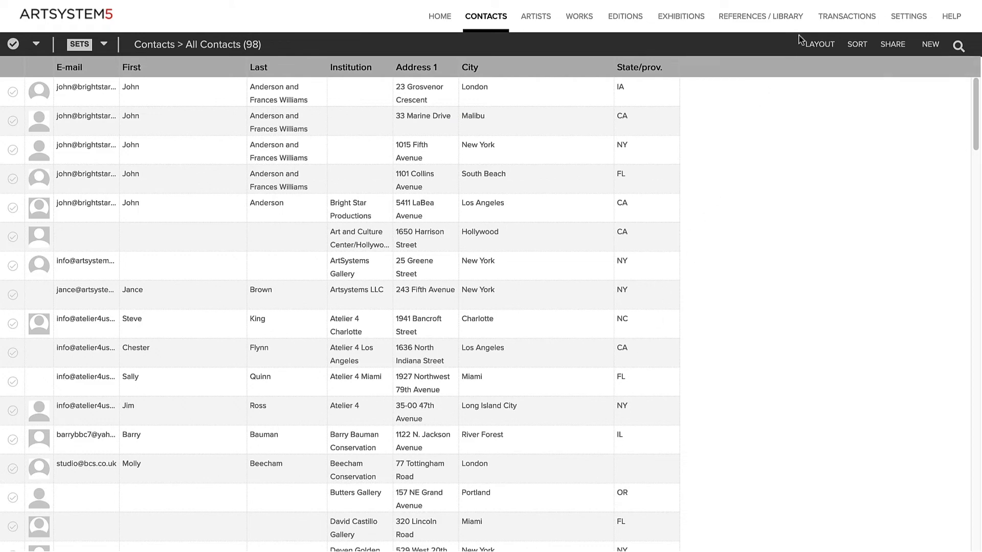
pyautogui.click(829, 46)
pyautogui.moveTo(881, 104)
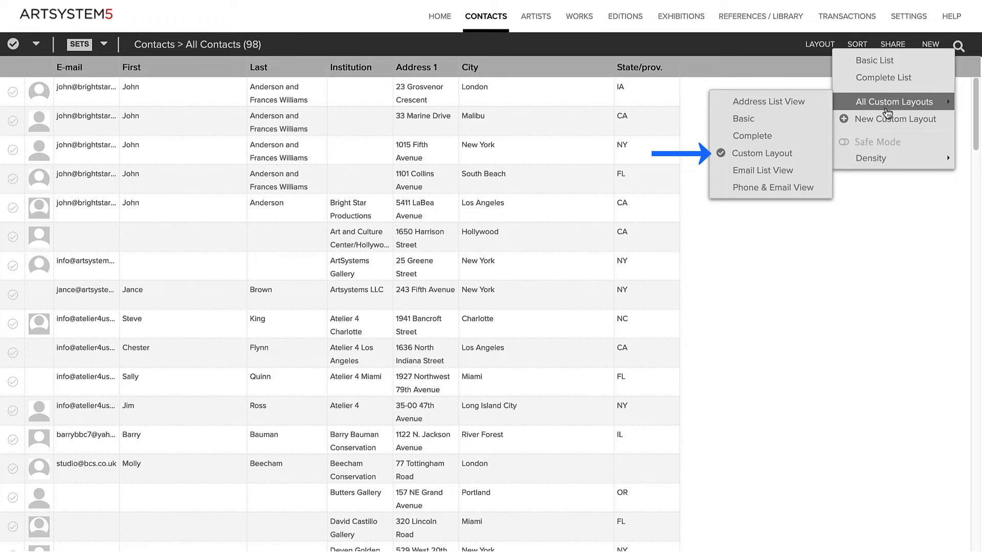
# Step: Load Custom Layout as the base in the custom layout editor, remove it permanently, and close the editor
pyautogui.click(887, 118)
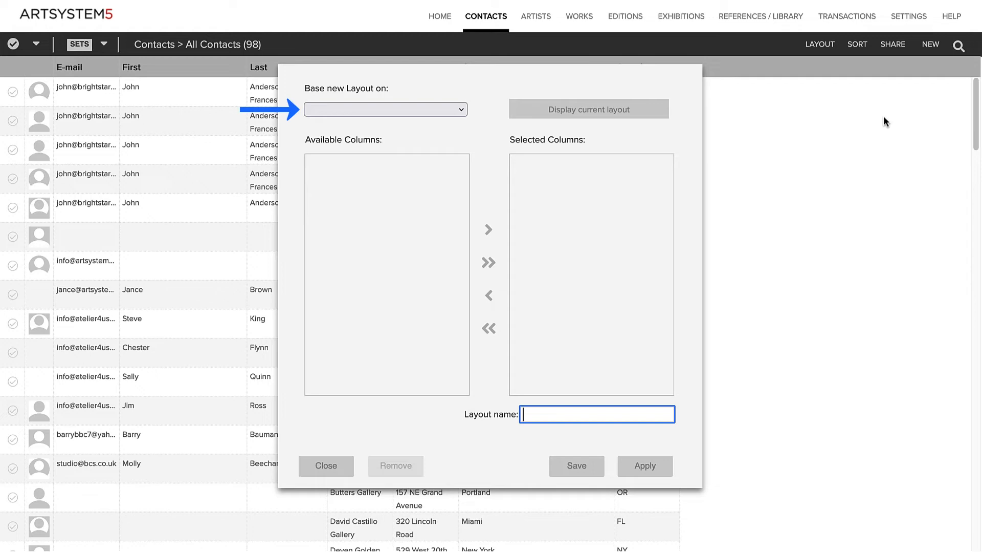
pyautogui.click(459, 108)
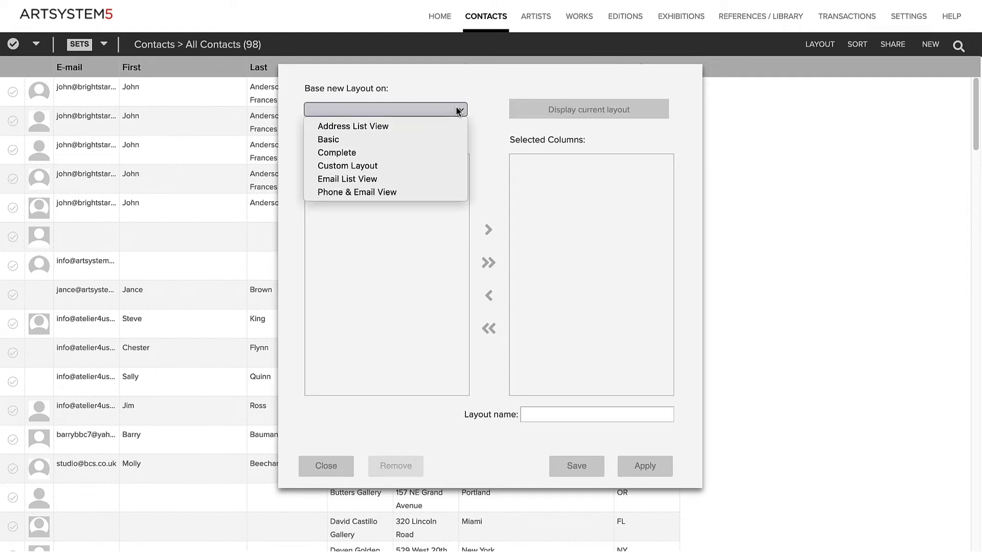
pyautogui.click(444, 164)
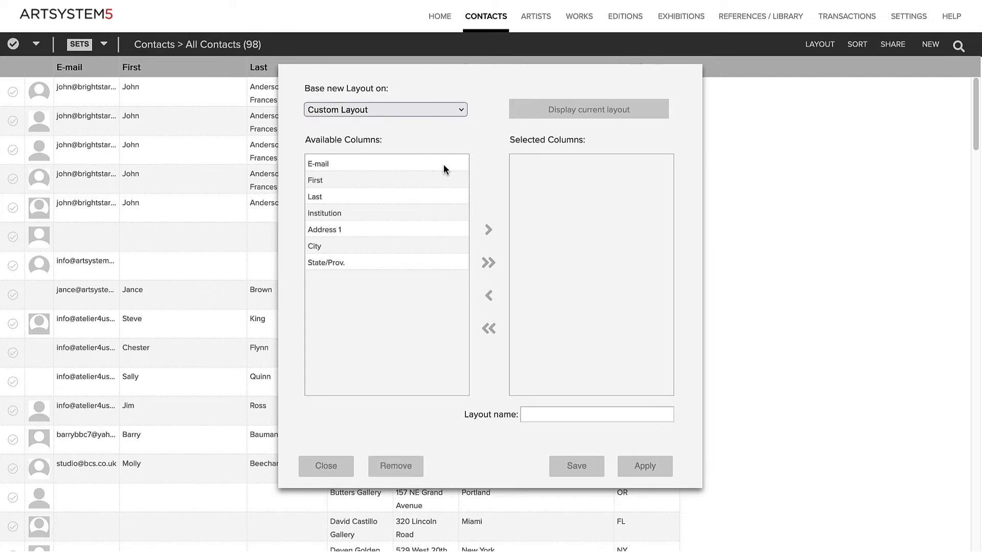
pyautogui.click(404, 466)
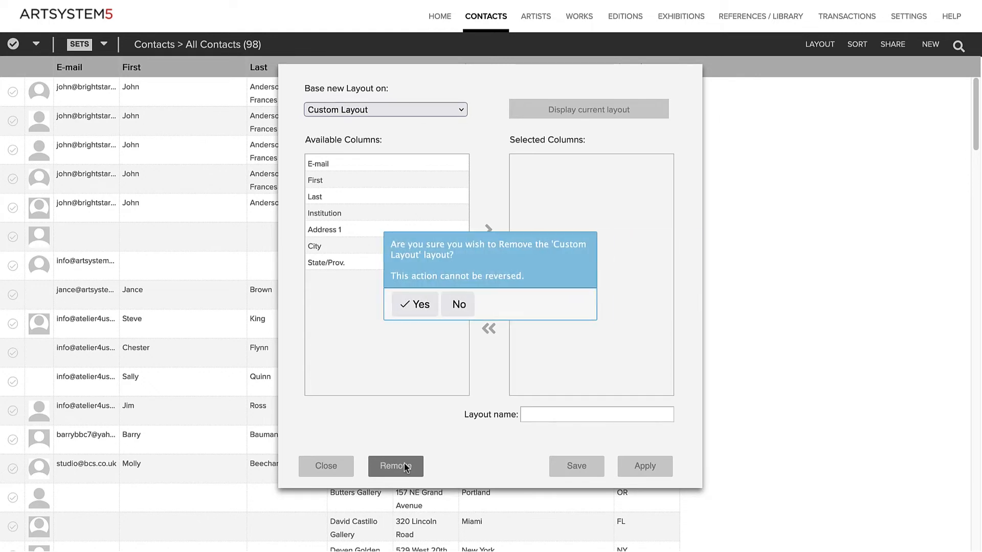
pyautogui.click(414, 306)
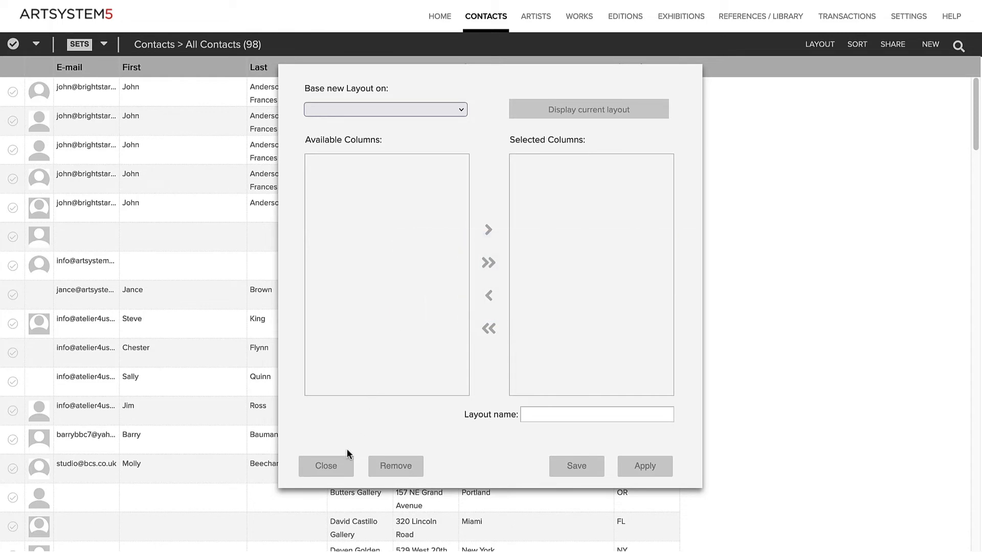
pyautogui.click(342, 463)
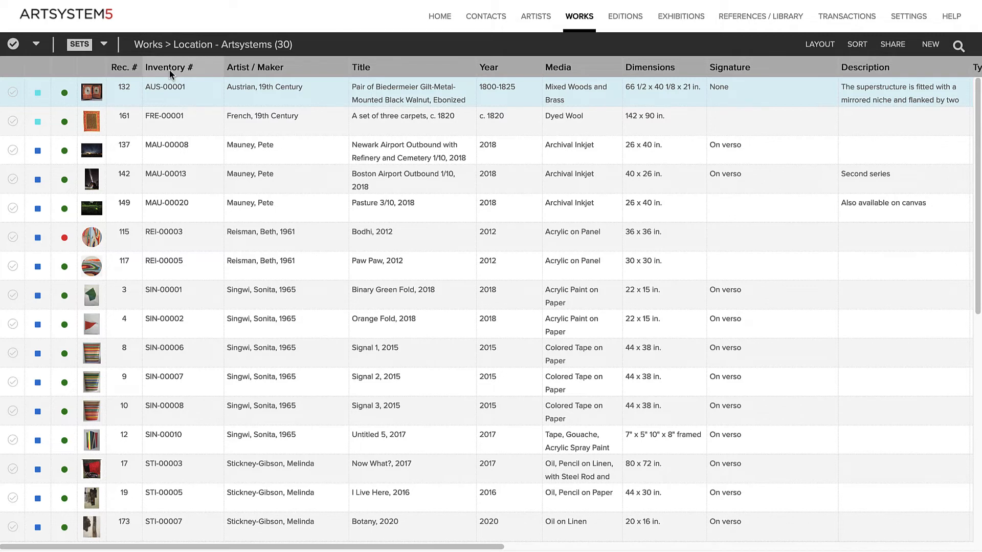
# Step: Apply the Insurance Report custom layout to the works list for the Artsystems location
pyautogui.click(927, 47)
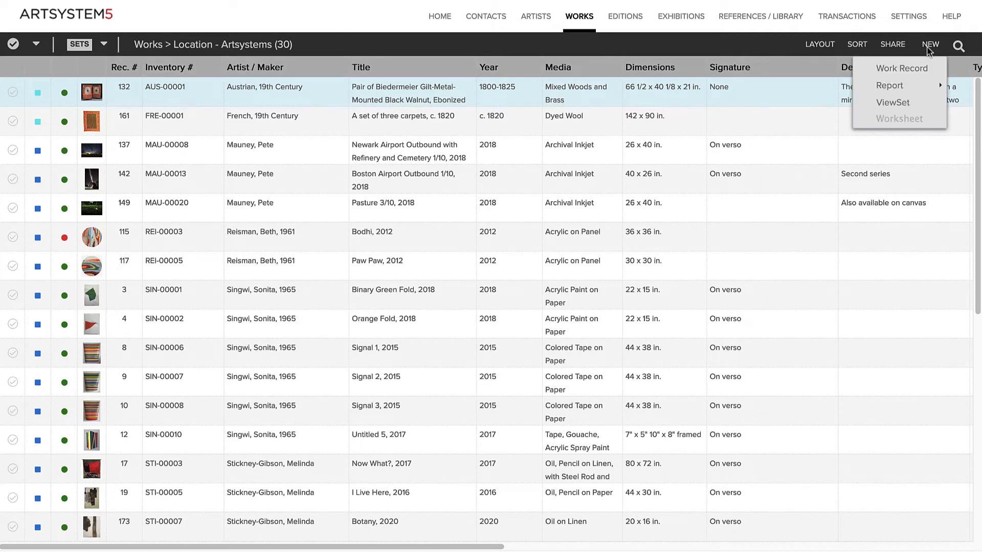
pyautogui.moveTo(930, 87)
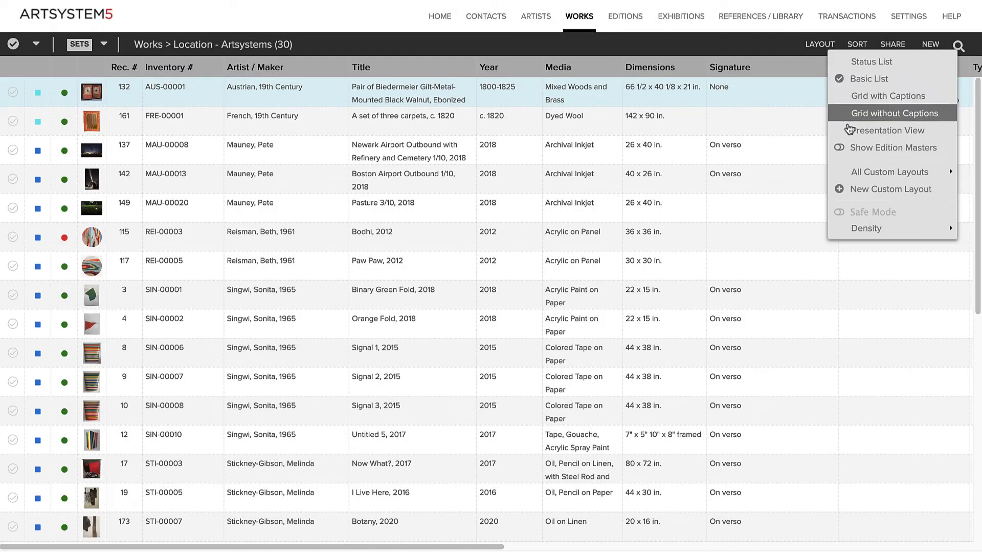
pyautogui.moveTo(872, 173)
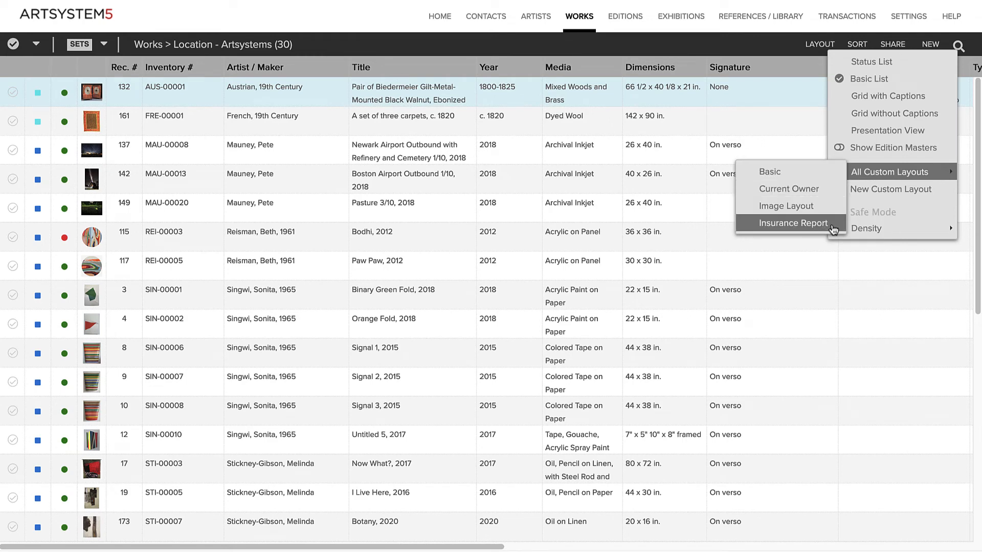
pyautogui.click(833, 229)
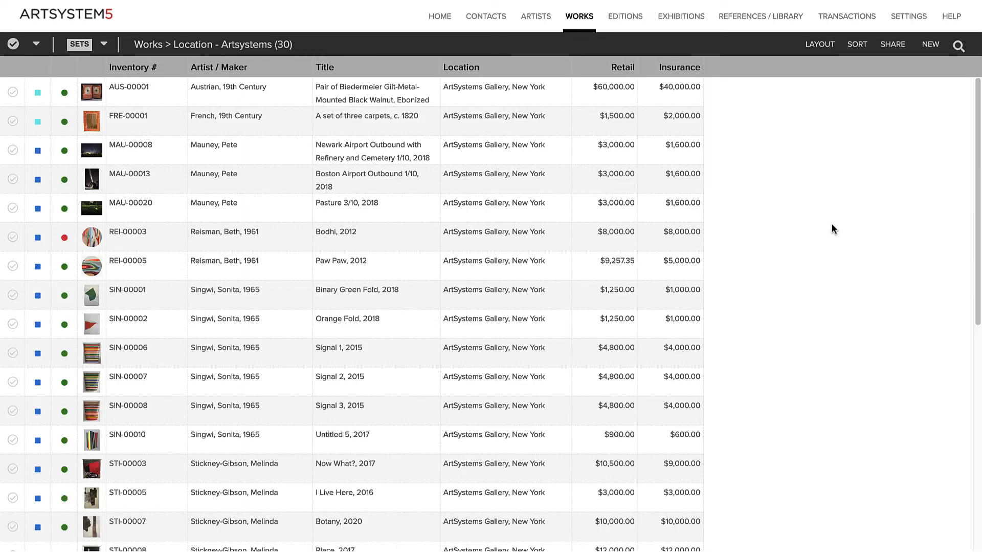
# Step: Start a new spreadsheet report from the works list and title it At Artsystems
pyautogui.click(930, 45)
pyautogui.moveTo(927, 88)
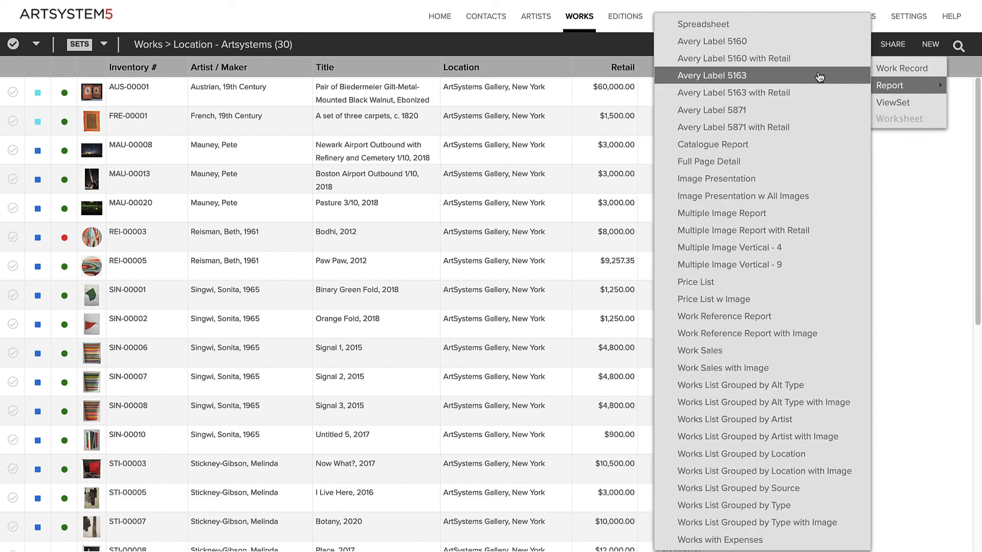
pyautogui.click(769, 31)
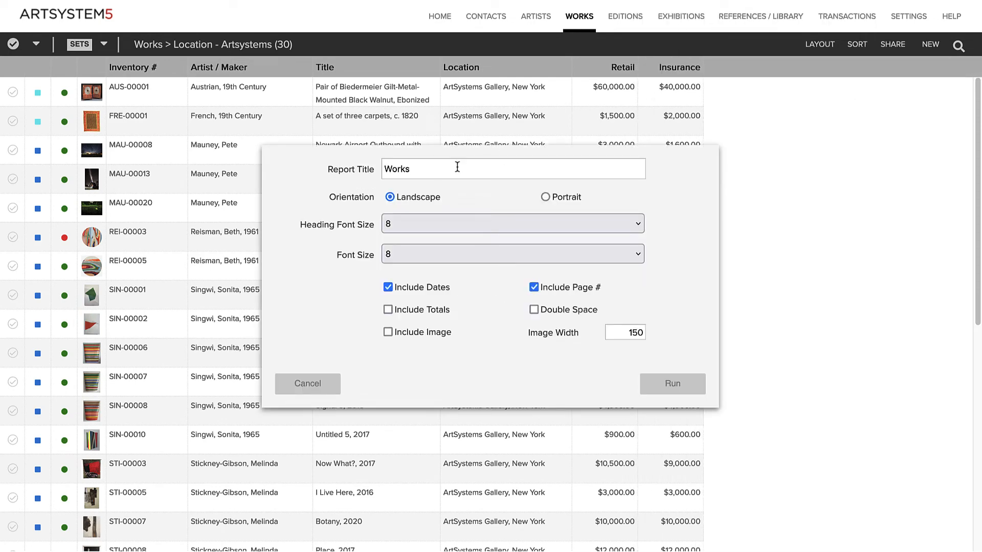
pyautogui.moveTo(436, 171); pyautogui.dragTo(376, 169)
pyautogui.write('A')
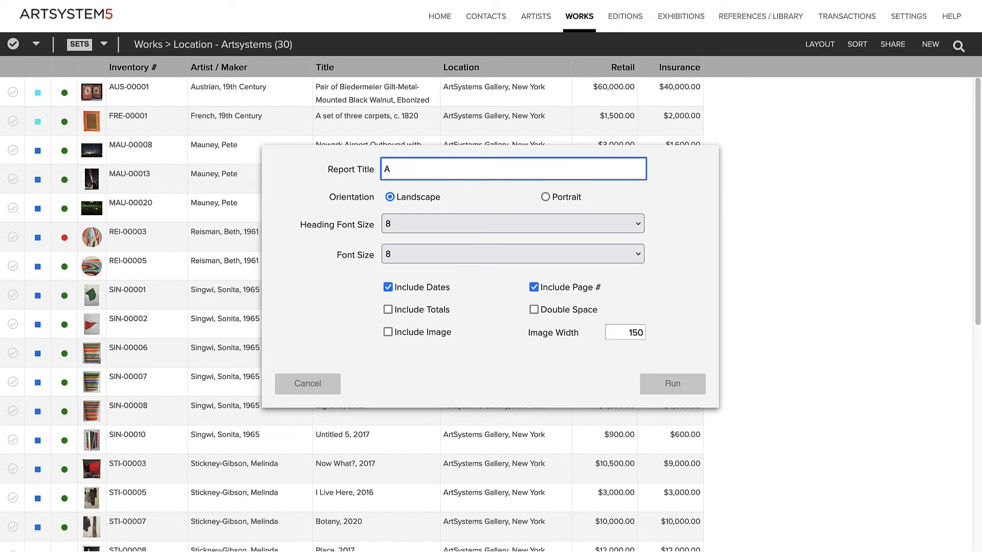
pyautogui.write('t Artsystems')
# Step: Include images, totals and double spacing with an image width of 100, and run the report, viewing it through to the end
pyautogui.click(388, 331)
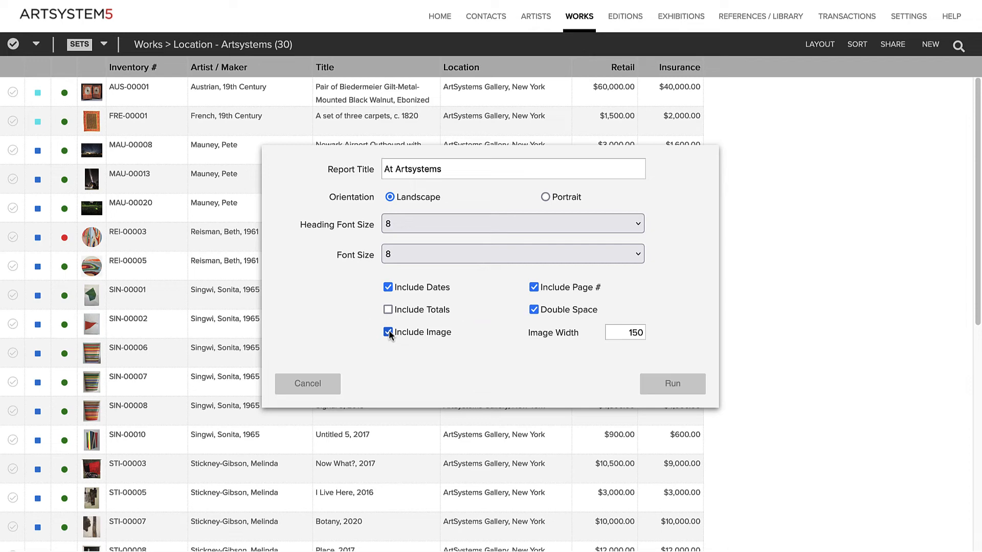
pyautogui.click(388, 309)
pyautogui.moveTo(621, 332); pyautogui.dragTo(665, 332)
pyautogui.press('BackSpace')
pyautogui.write('100')
pyautogui.click(686, 383)
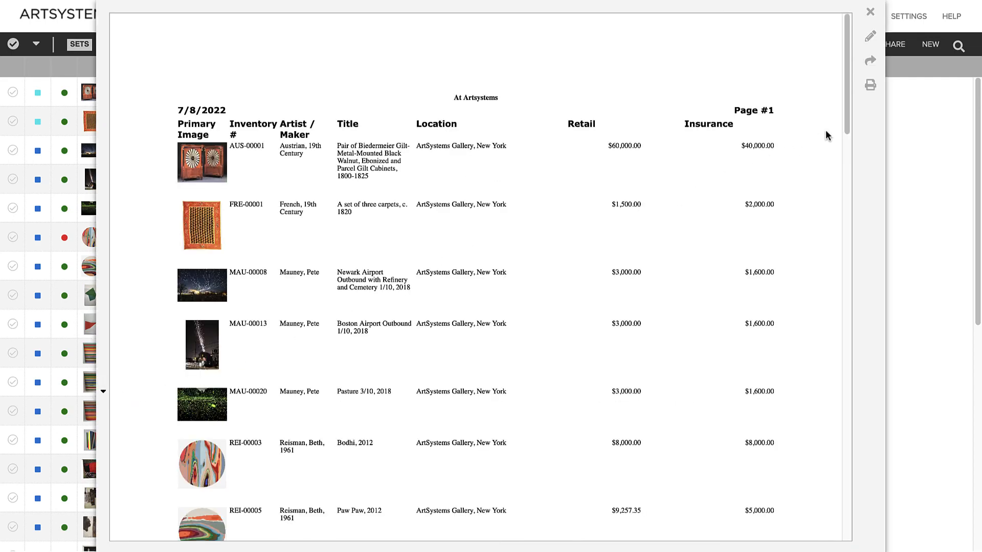
pyautogui.moveTo(847, 123); pyautogui.dragTo(838, 535)
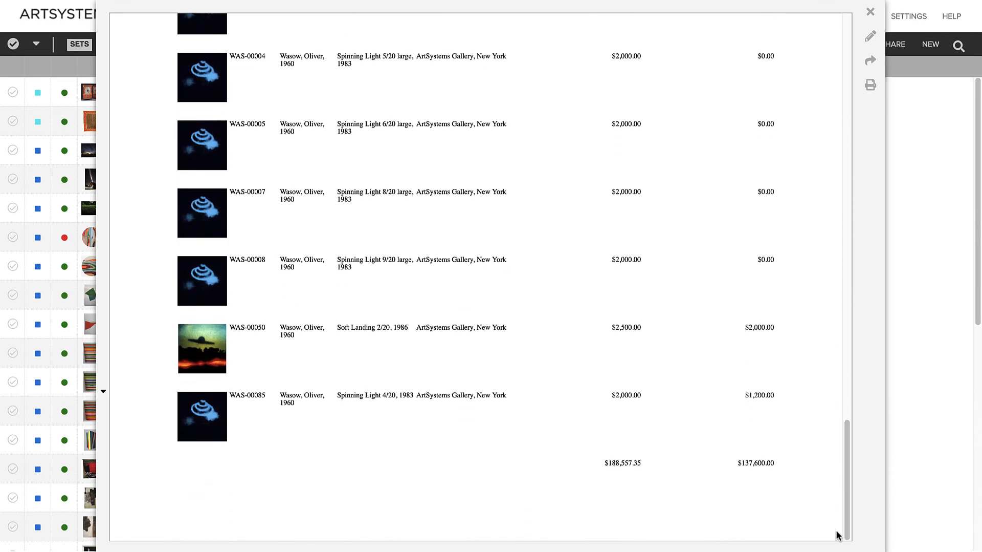